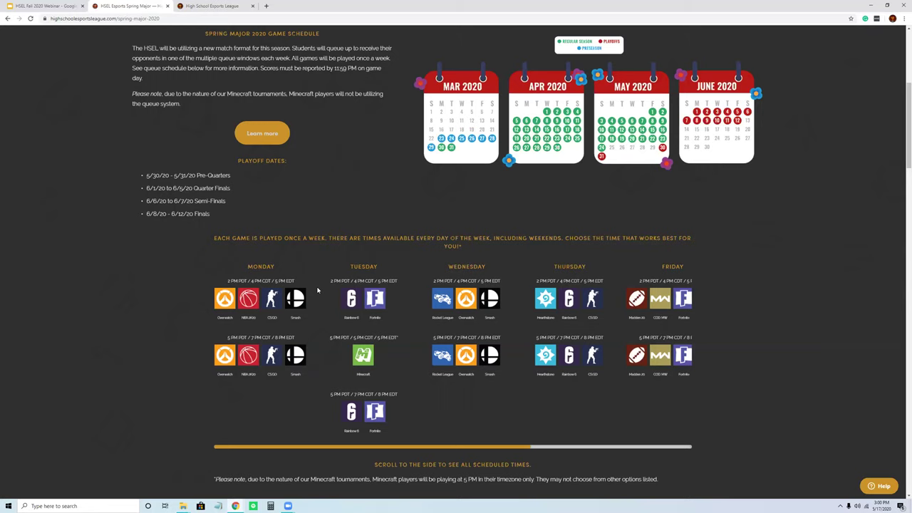
Examine the weekly play times in the Spring Major 2020 game schedule
drag(438, 448, 611, 463)
click(321, 447)
scroll(479, 356, down, 3)
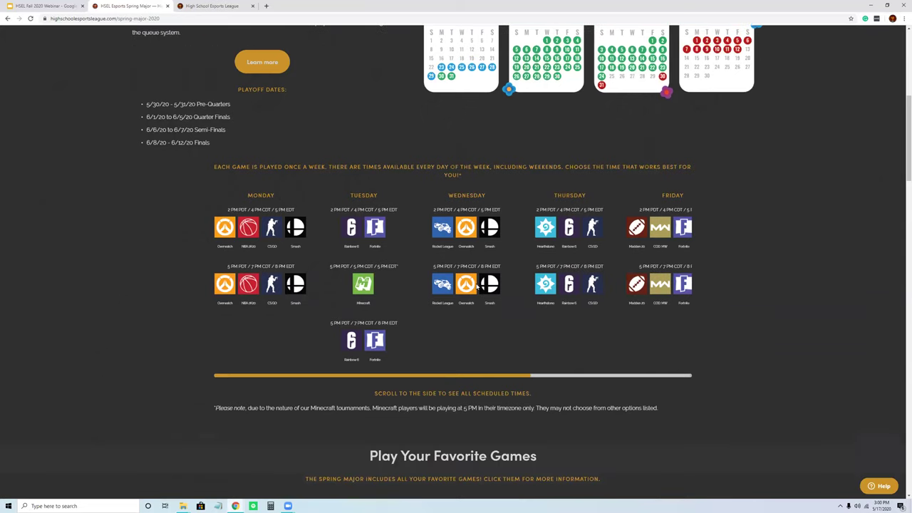
Open the CS:GO summary from the Spring Major's game list and go to its rules article
scroll(526, 254, down, 2)
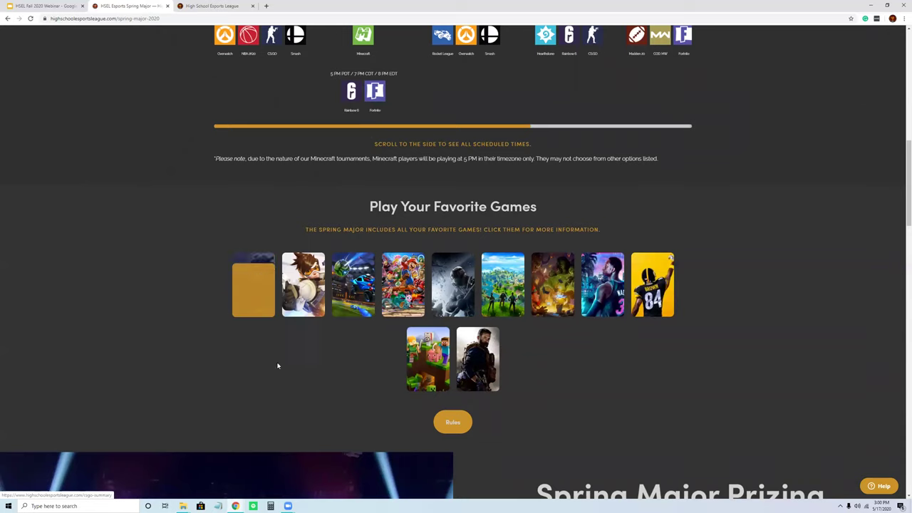
click(256, 289)
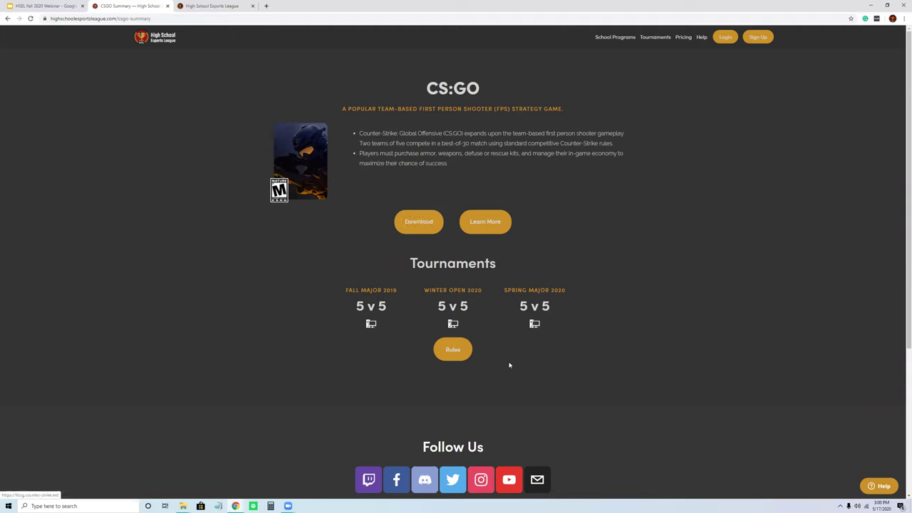
click(458, 353)
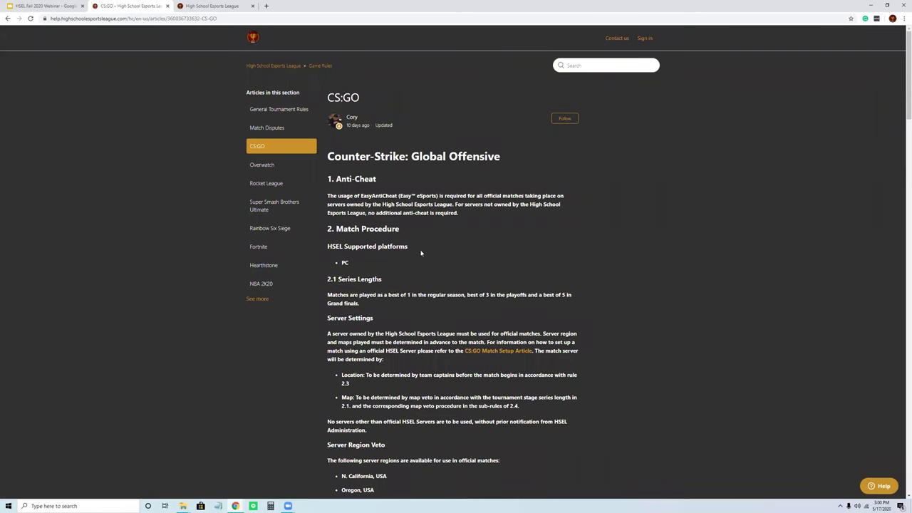
Open the General Tournament Rules article and skim its definitions, tournament stages, participant accounts and team rules
click(289, 114)
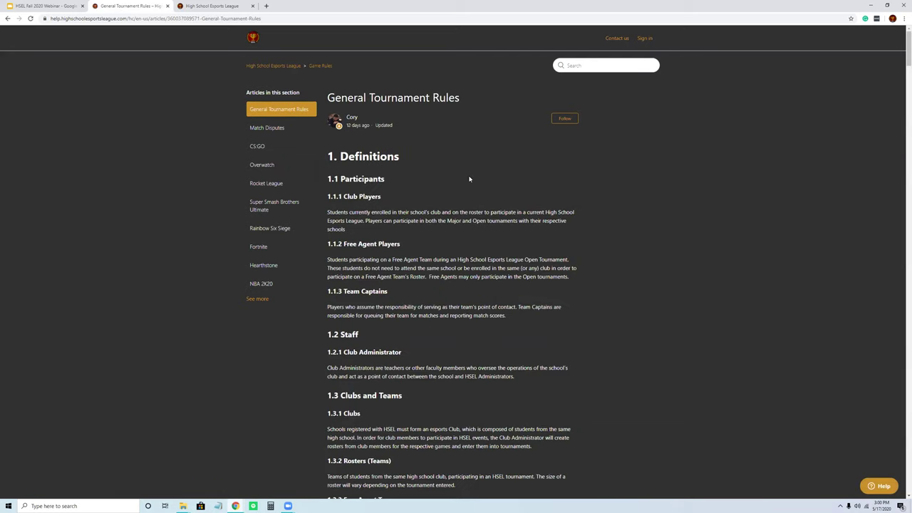
scroll(466, 180, down, 3)
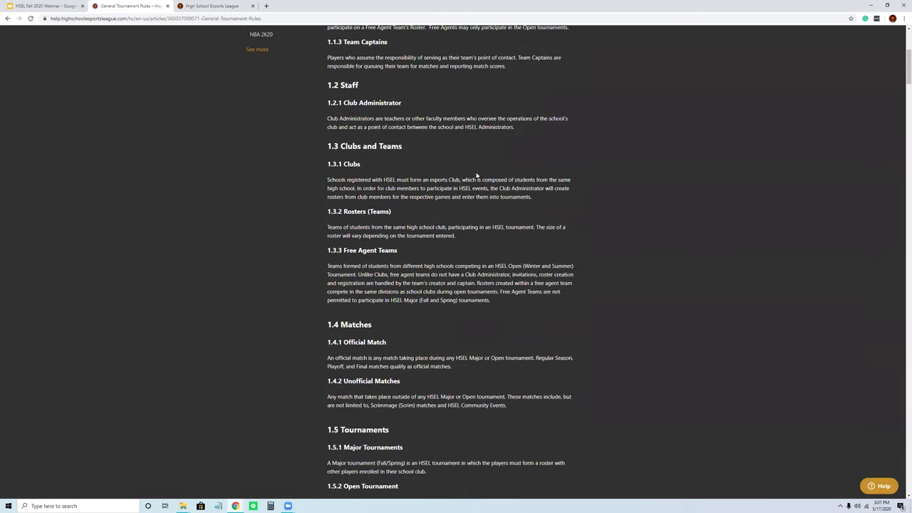
scroll(468, 189, down, 3)
scroll(465, 198, down, 8)
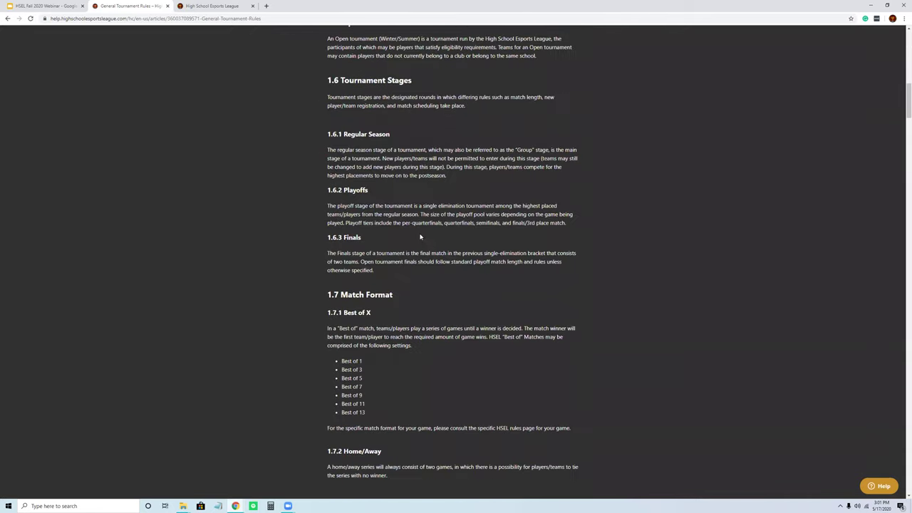
scroll(426, 258, down, 15)
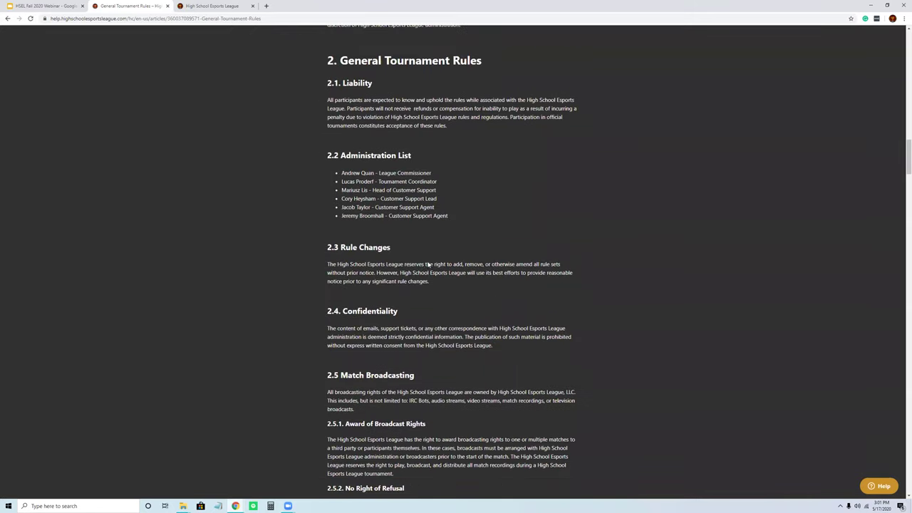
scroll(428, 265, down, 3)
scroll(432, 267, up, 8)
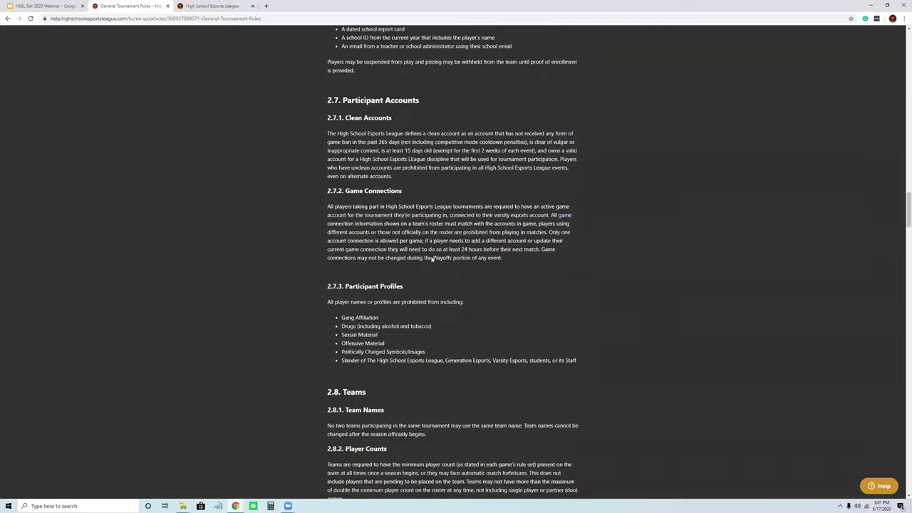
scroll(436, 271, up, 20)
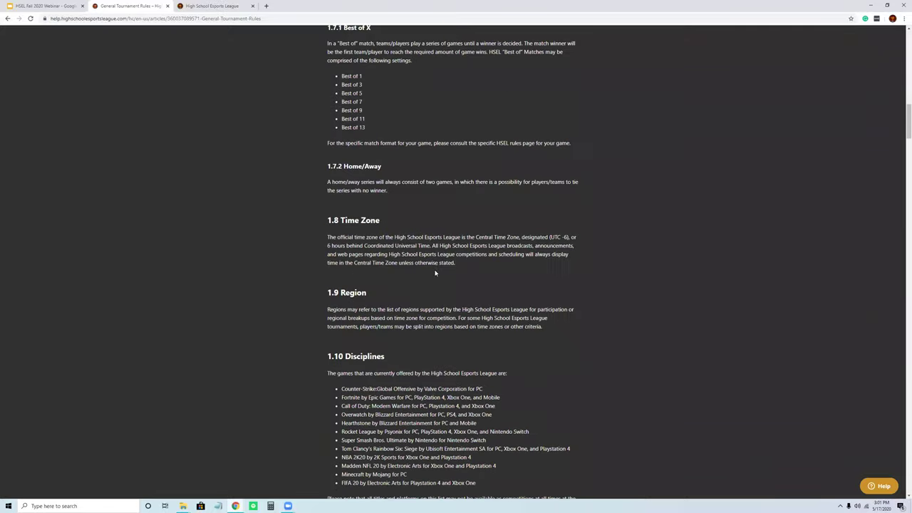
scroll(436, 273, up, 10)
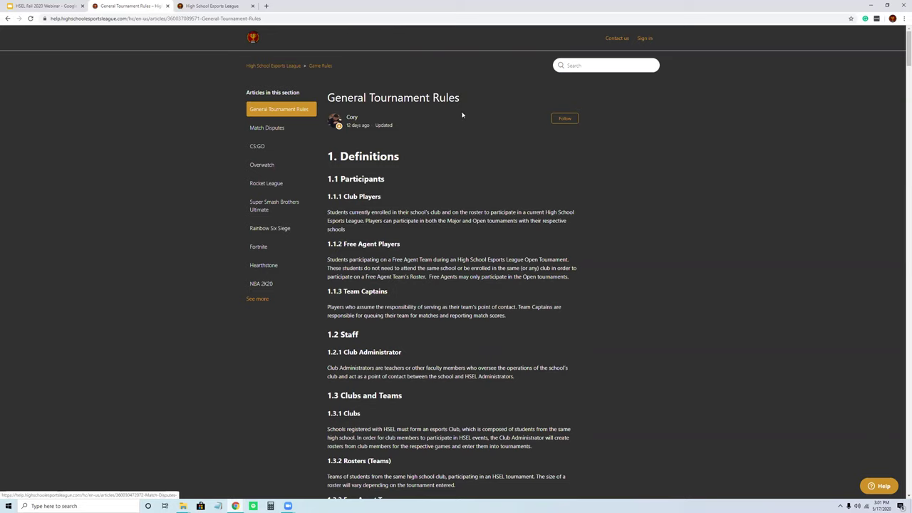
View the Match Disputes article and return to the Spring Major details page
click(275, 133)
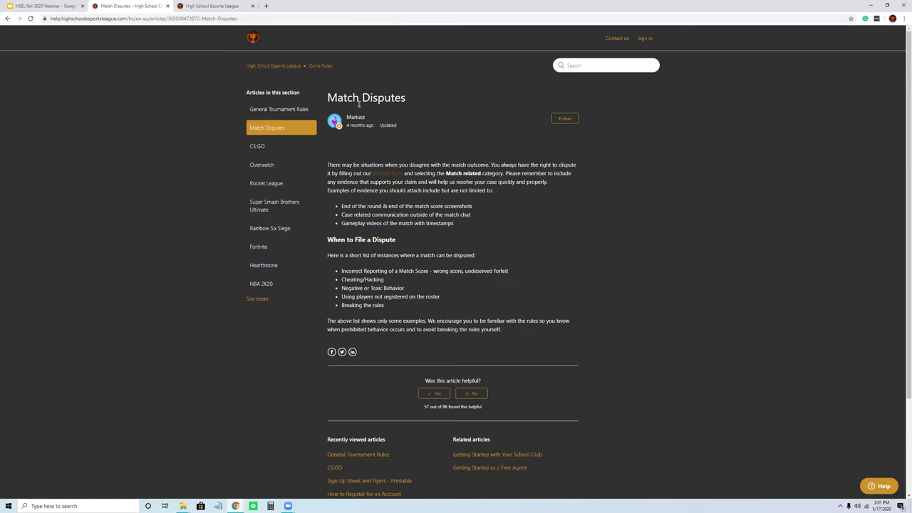
key(alt+Left)
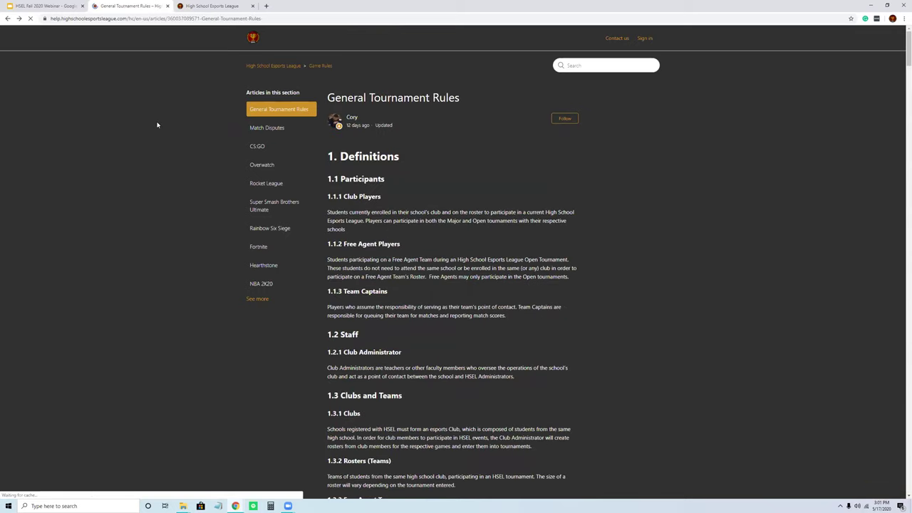
key(alt+Left)
key(alt+Left)
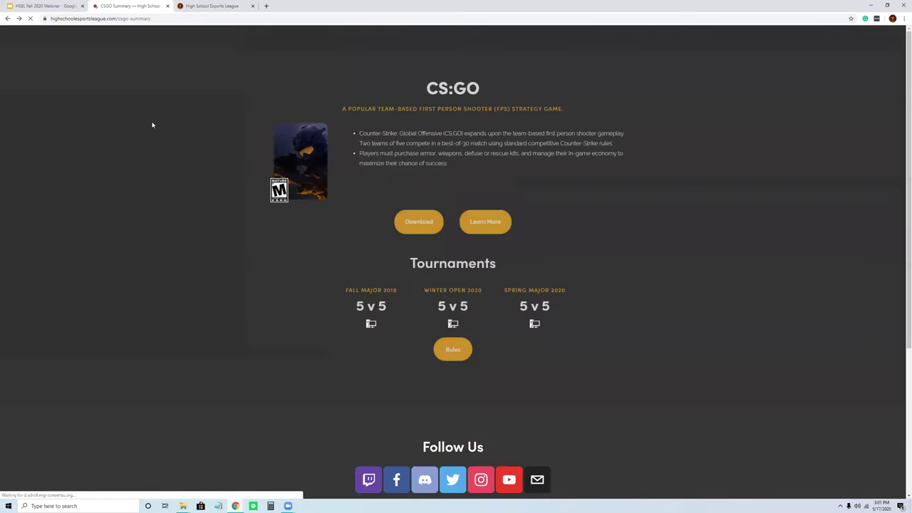
key(alt+Left)
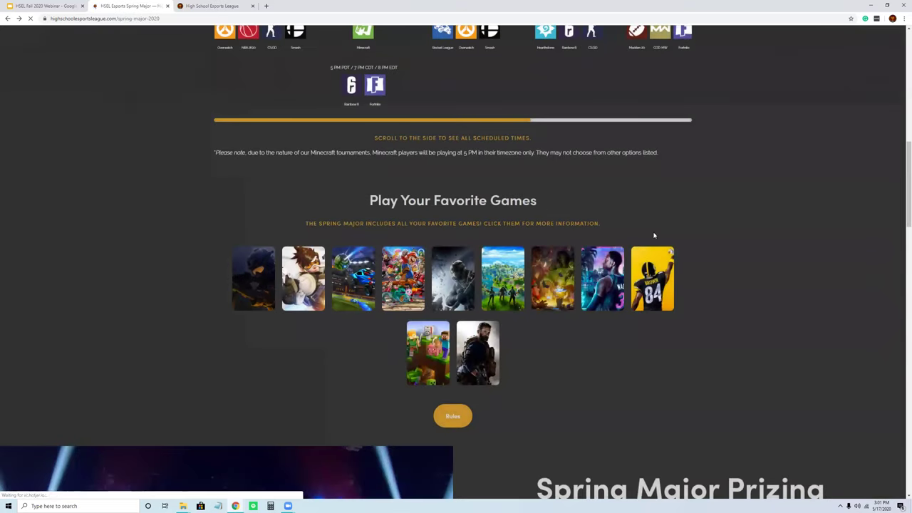
scroll(706, 250, up, 5)
scroll(702, 239, up, 4)
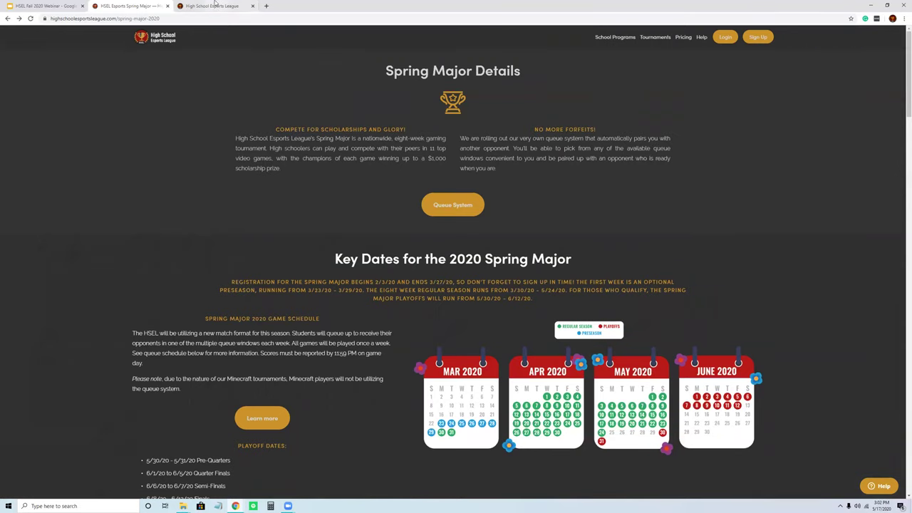
Switch to the High School Esports League dashboard, view the student invitation form with its invite link, and close it without sending
click(214, 6)
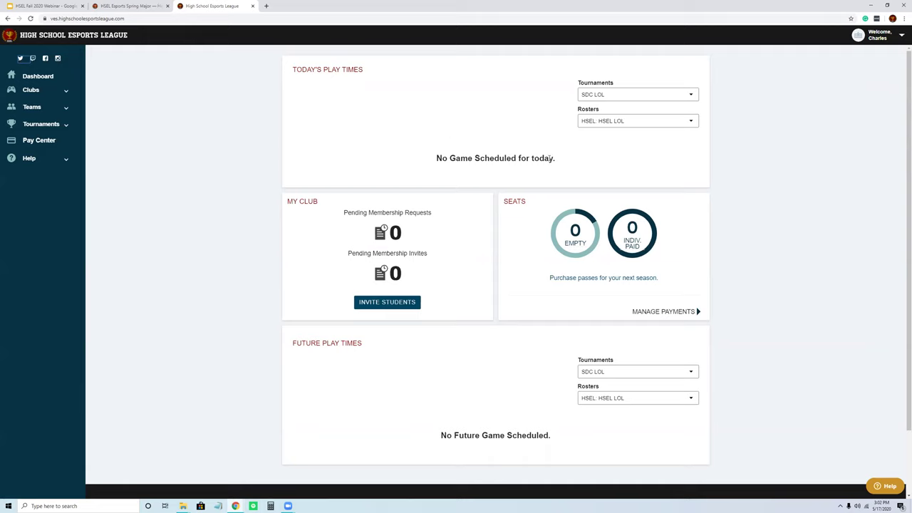
click(387, 305)
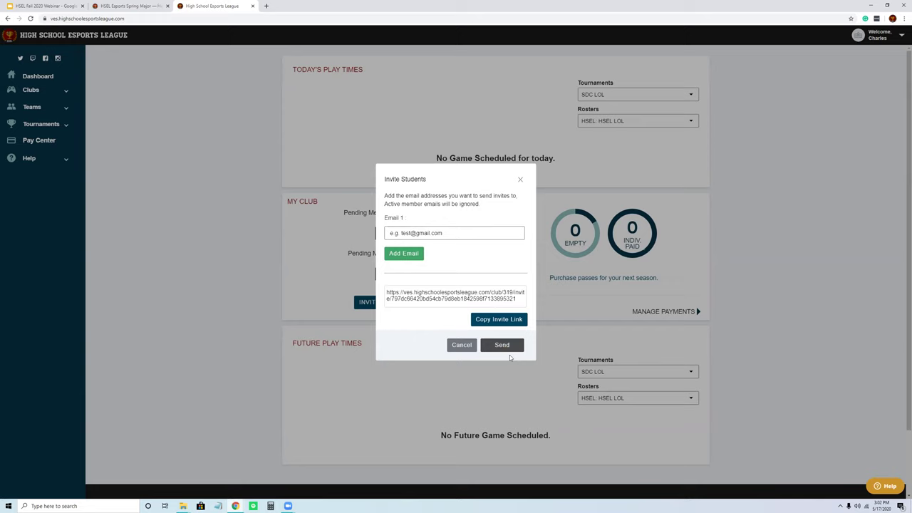
click(520, 179)
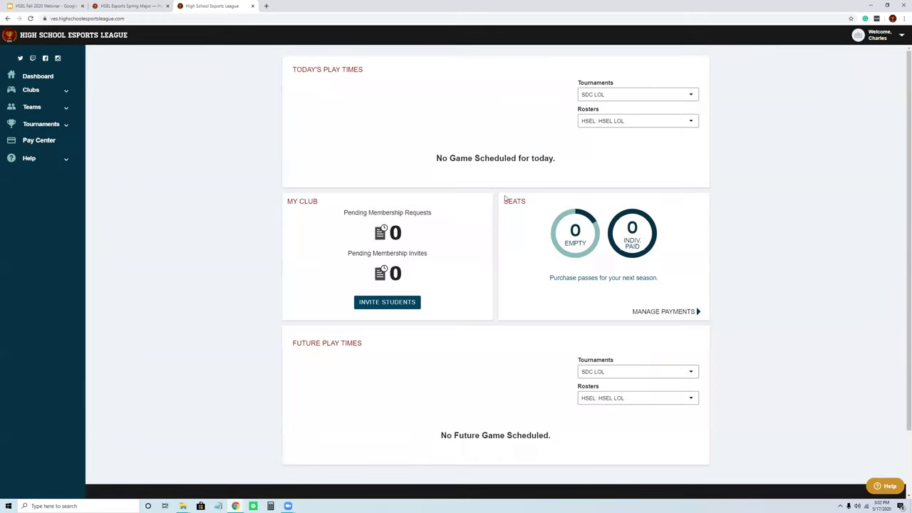
click(418, 300)
triple_click(433, 294)
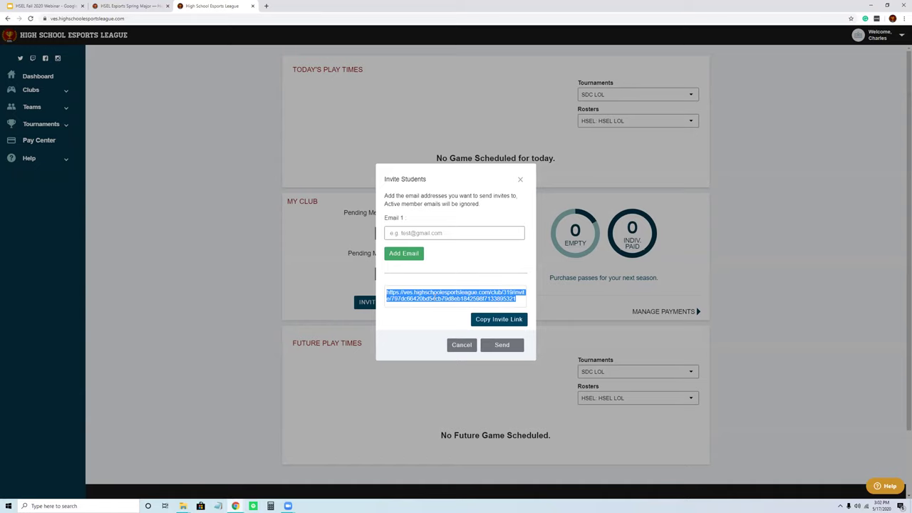
click(319, 389)
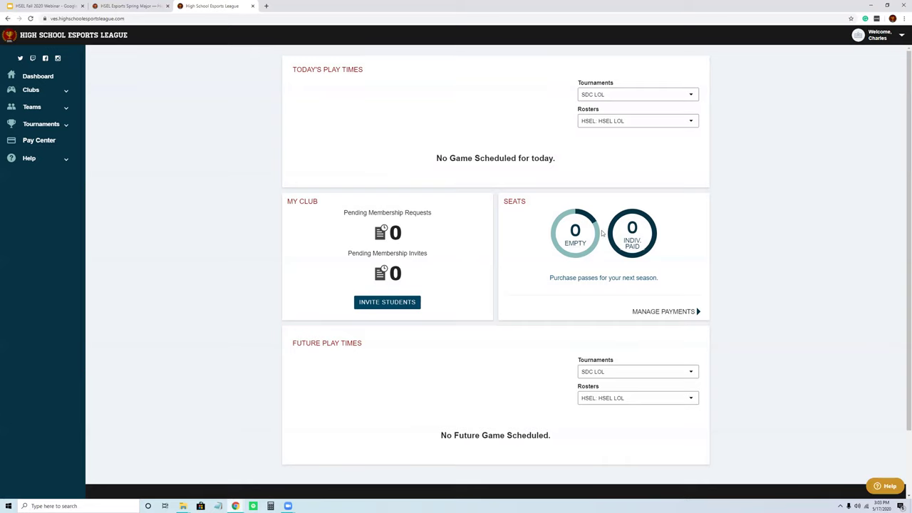
Open the club information page of Test Esports Club
click(42, 93)
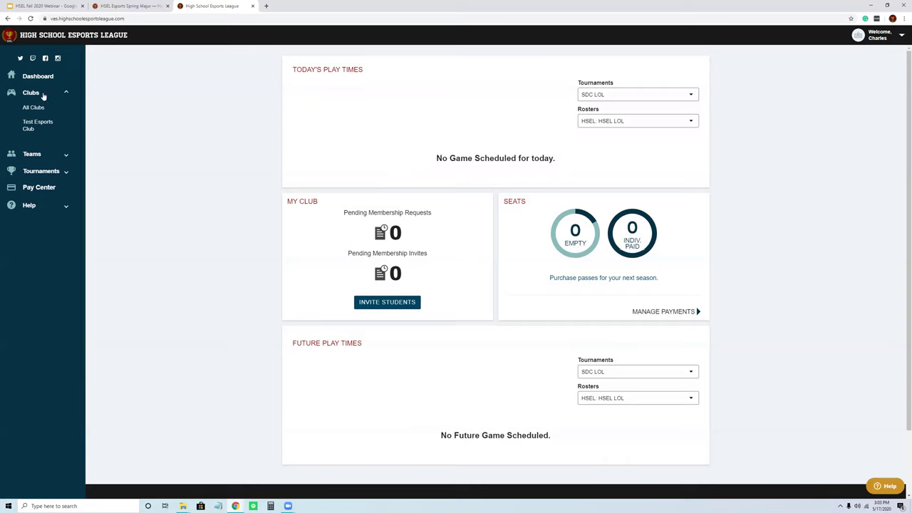
click(38, 92)
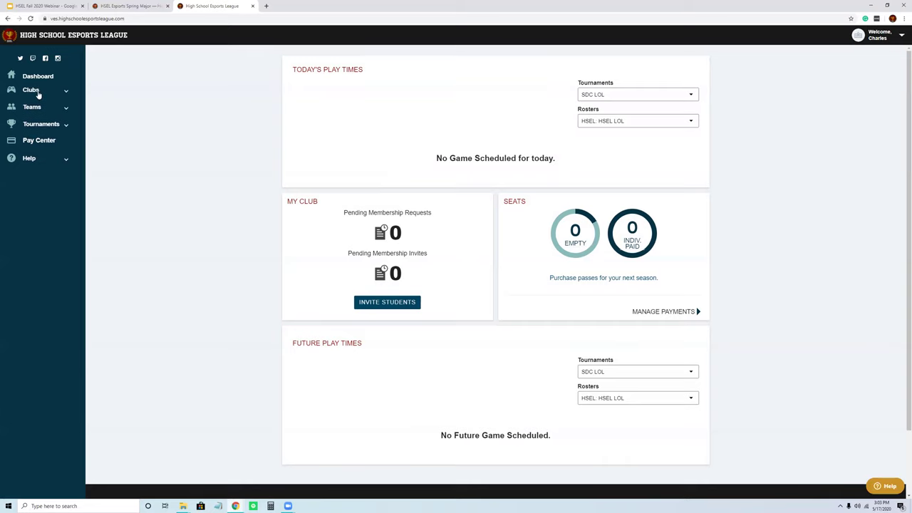
click(38, 92)
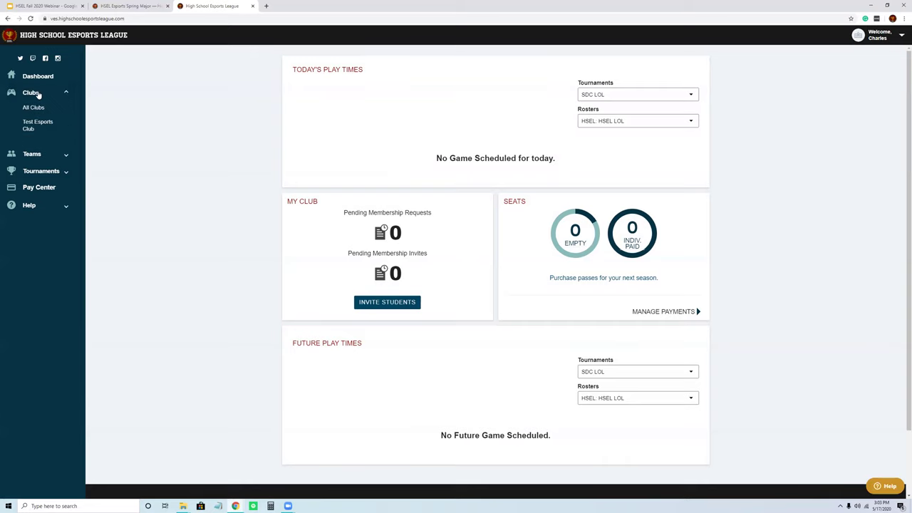
click(36, 127)
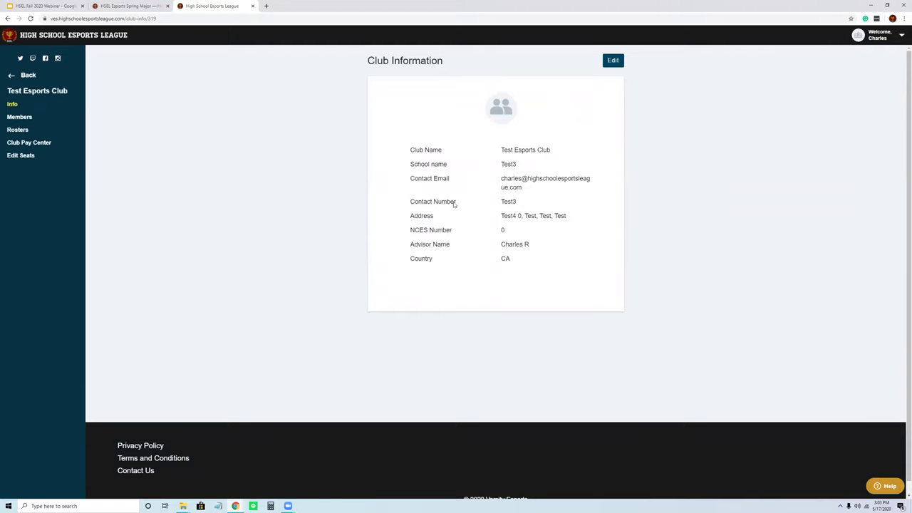
View the member list of Test Esports Club and its student invitation form, closing the form without sending
click(24, 120)
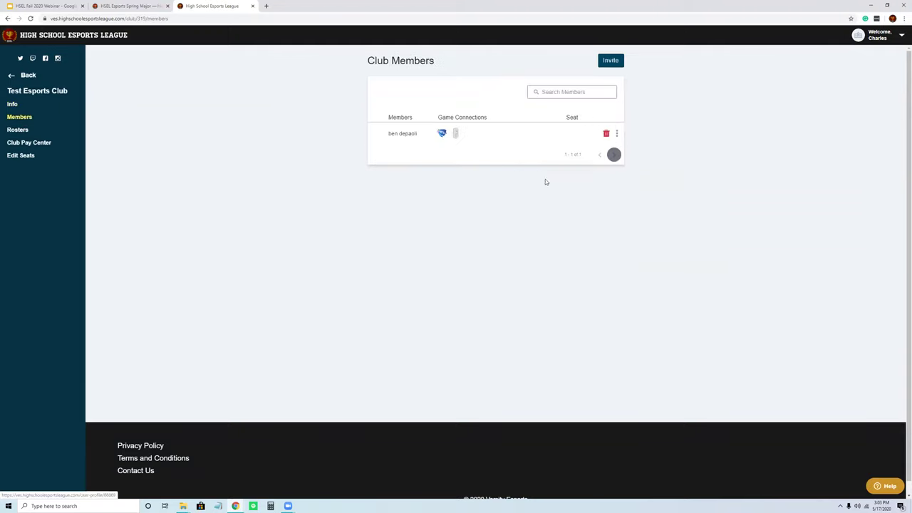
click(610, 62)
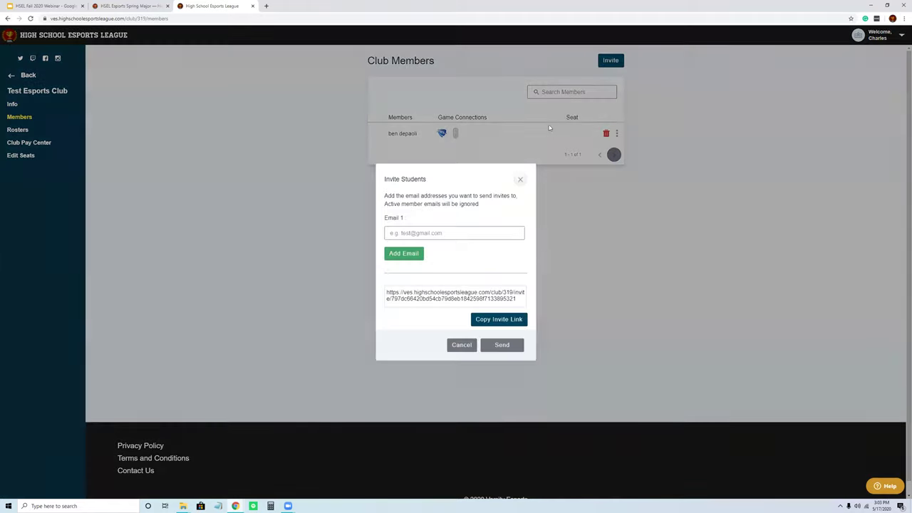
click(521, 180)
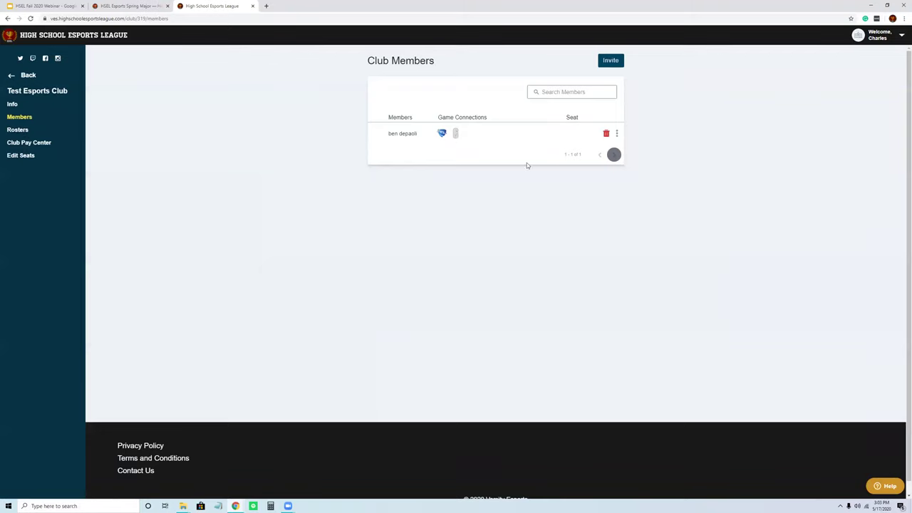
Open the Club Pay Center of Test Esports Club
click(47, 146)
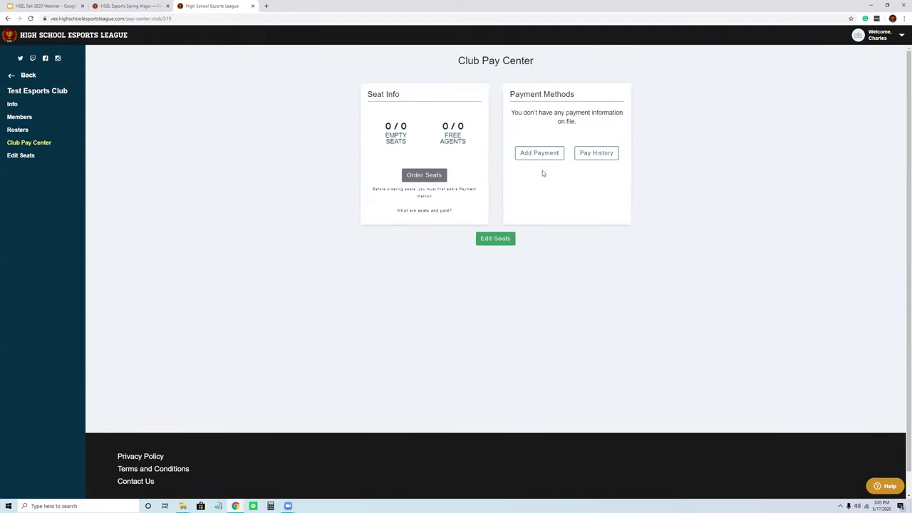